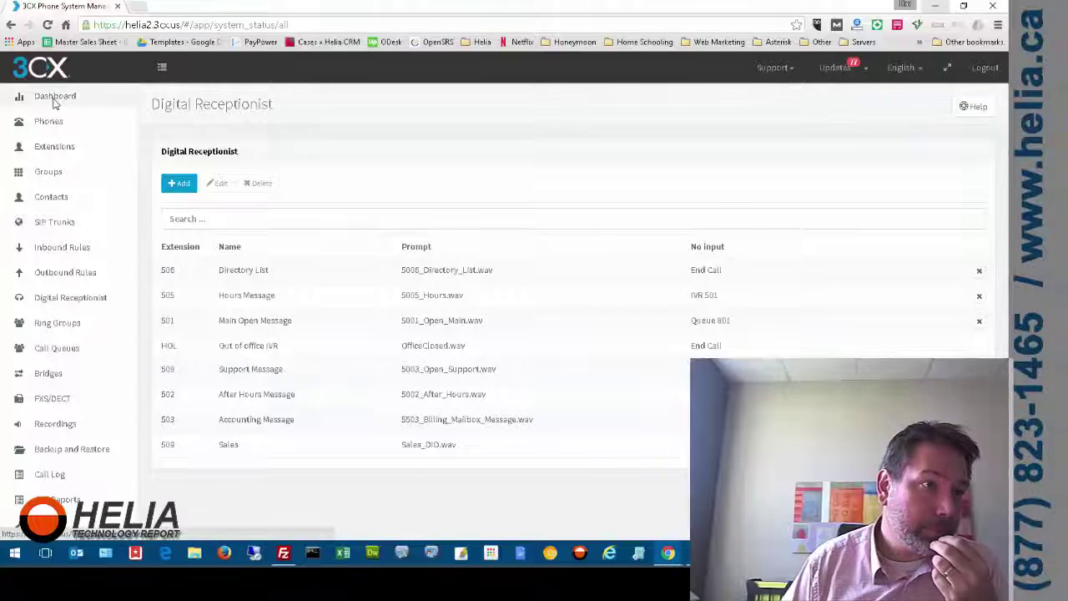
Open the Main Open Message digital receptionist and play its prompt on phone extension 200
click(55, 100)
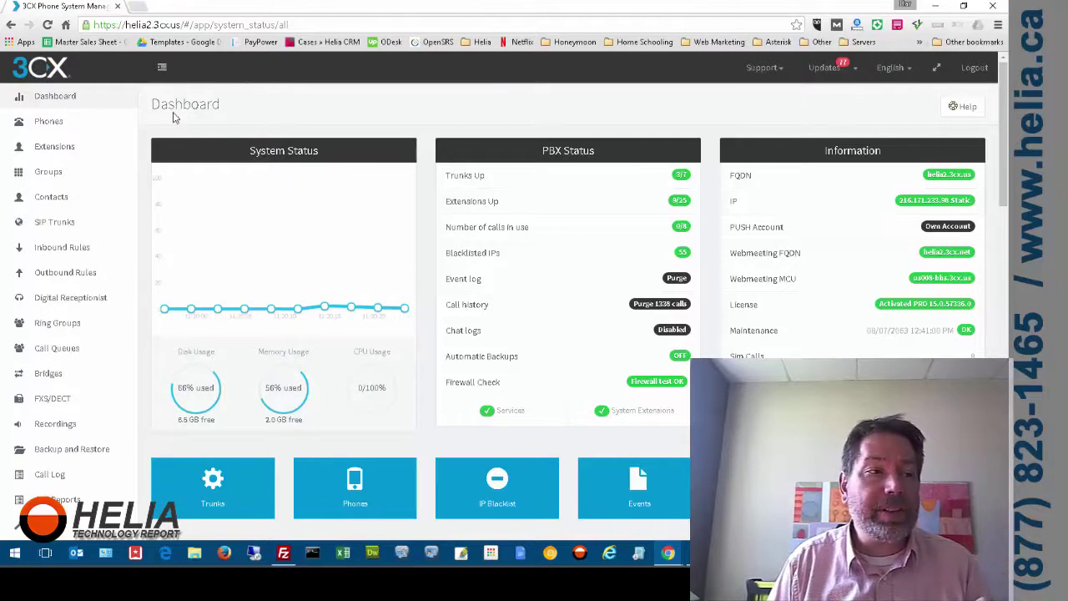
click(95, 303)
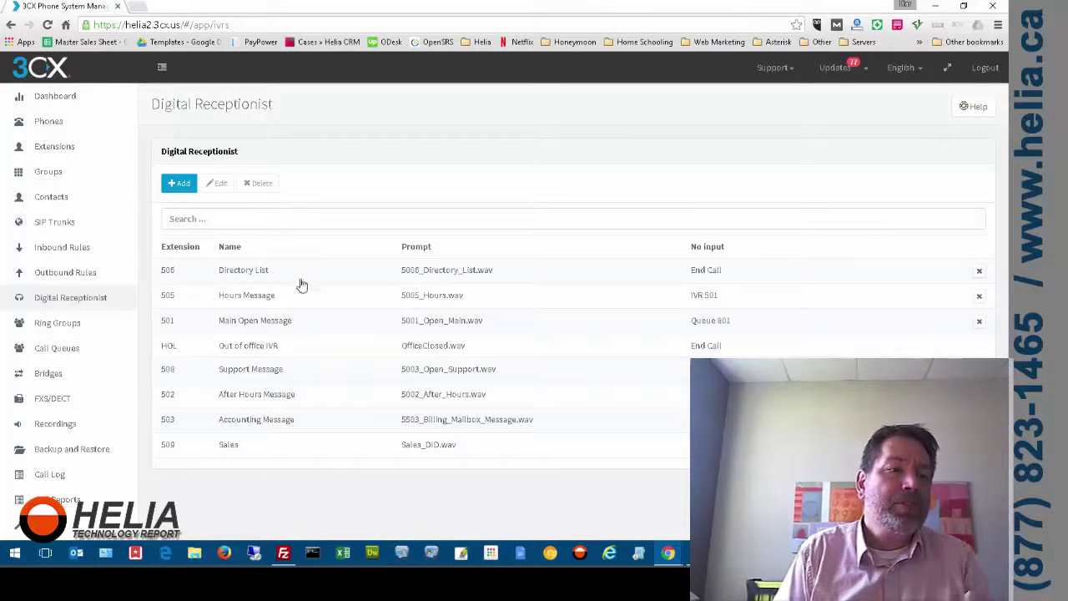
click(261, 326)
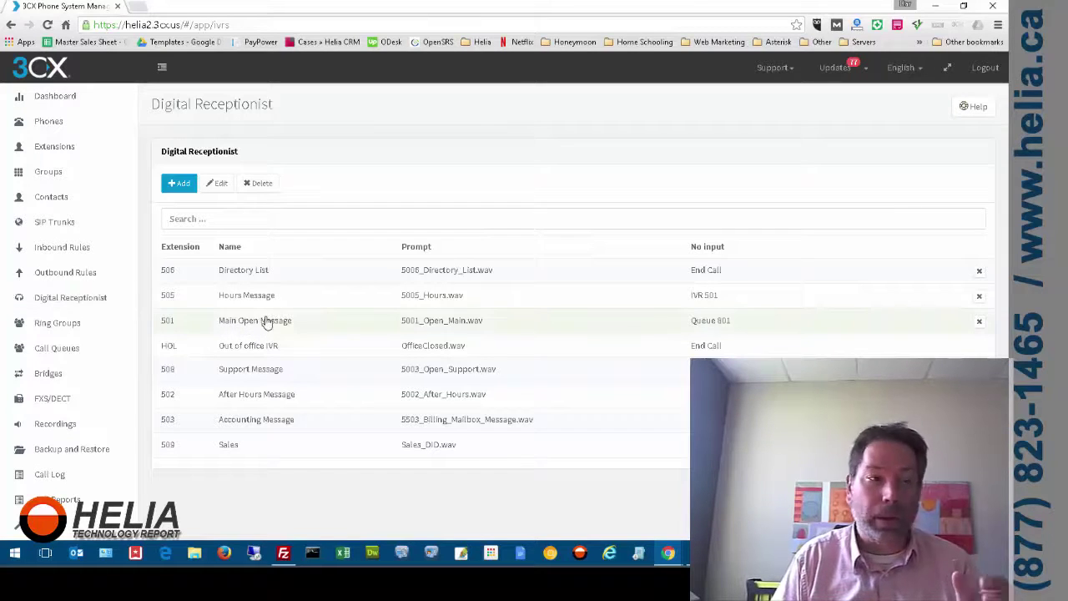
double_click(241, 323)
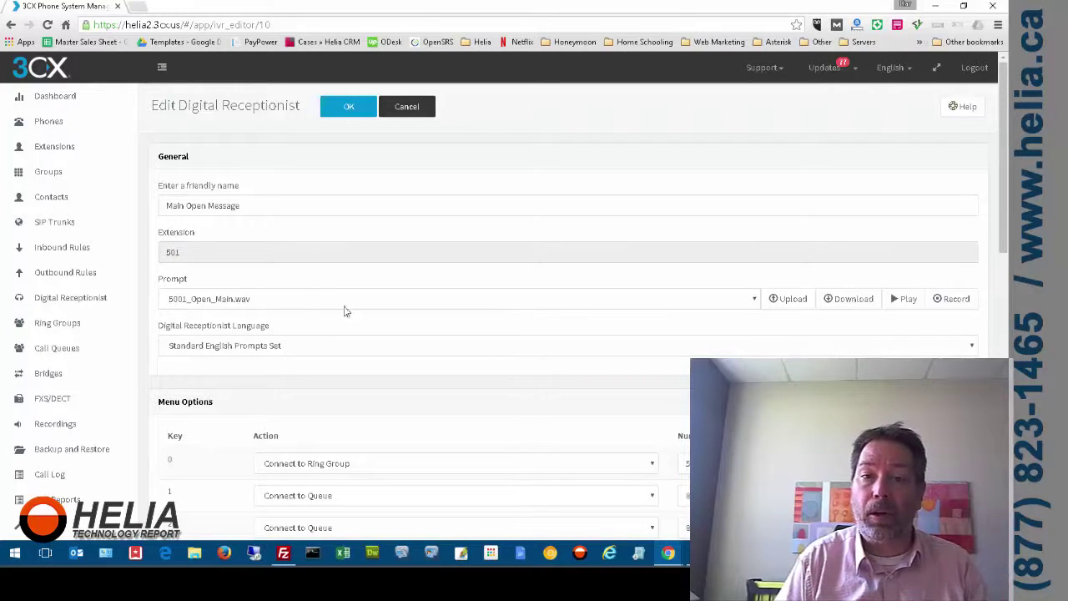
click(903, 305)
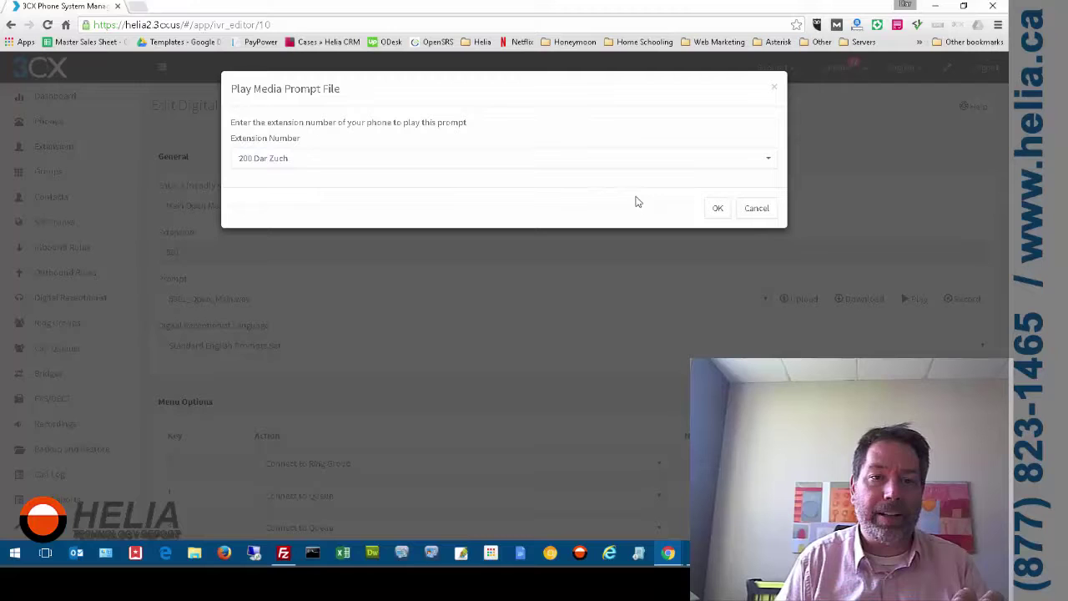
click(716, 208)
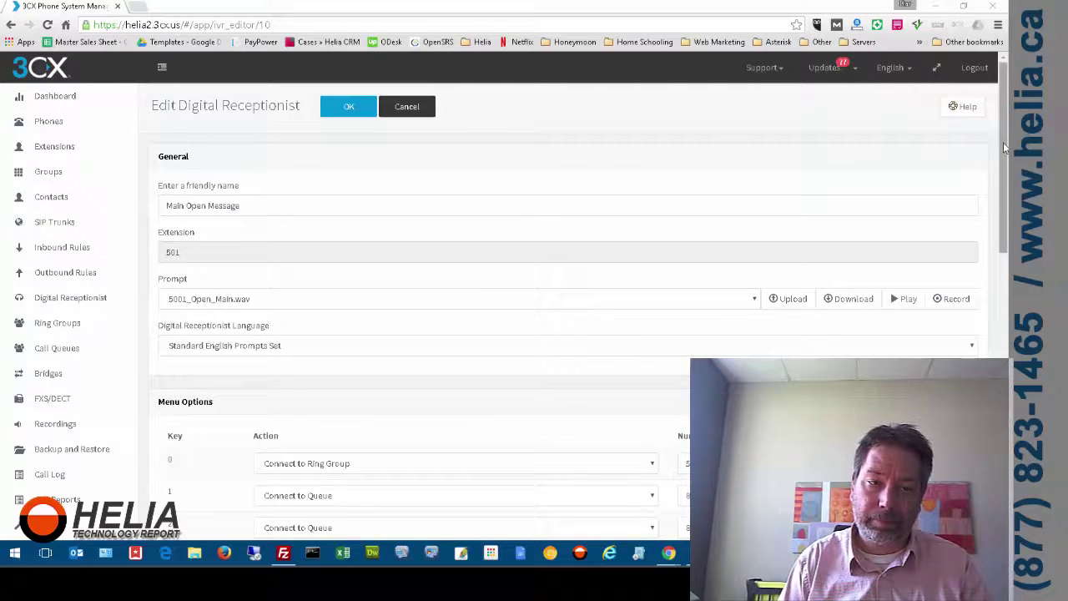
Review the key assignments in the Main Open Message menu options, including the key 4 destination choices, and close the receptionist without saving
drag(1003, 142, 1005, 254)
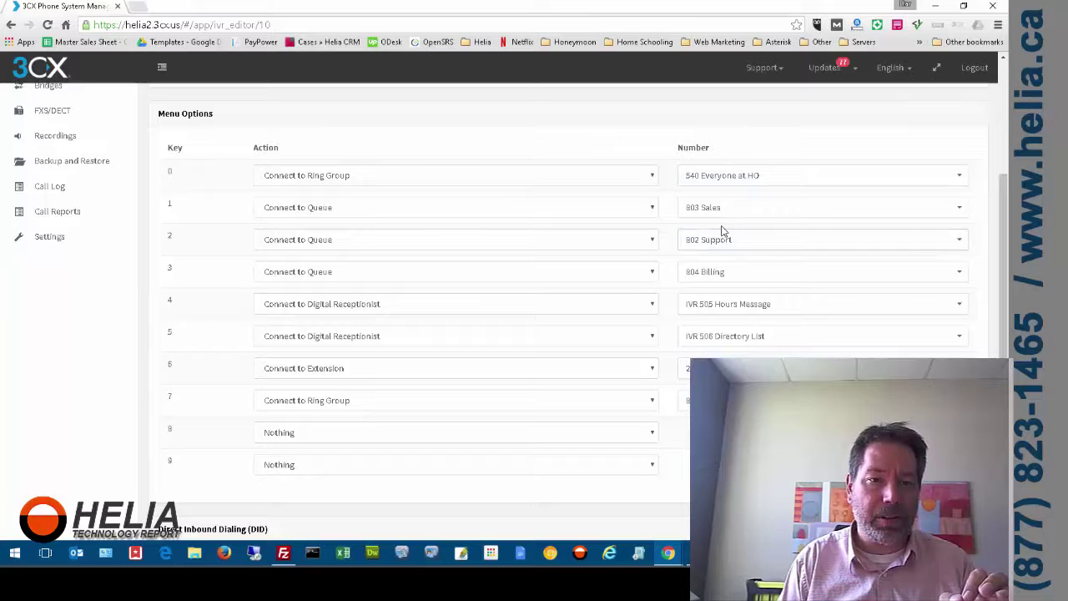
click(734, 307)
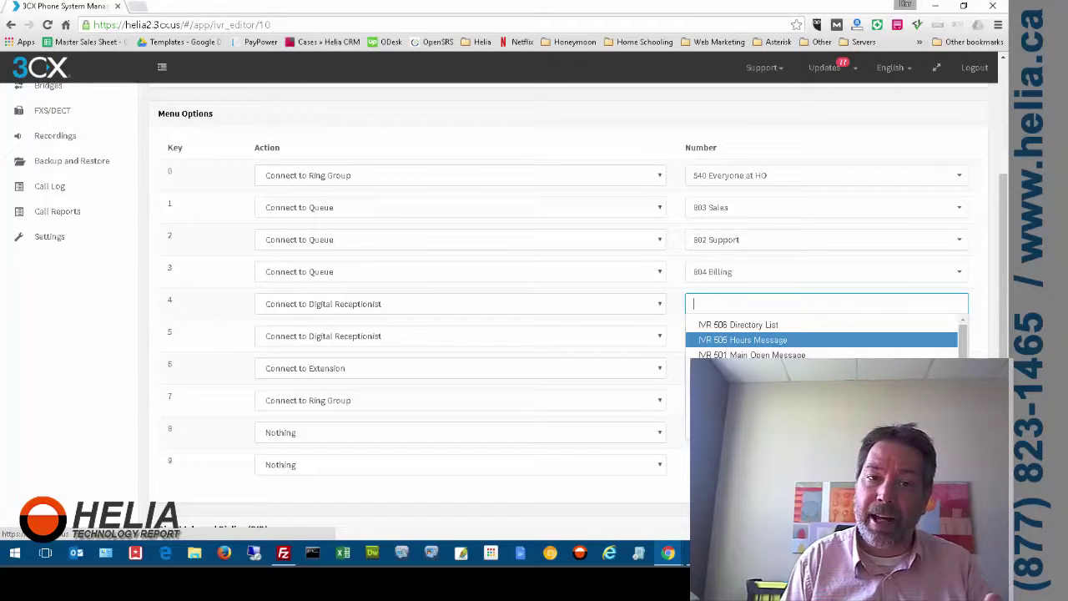
click(489, 129)
scroll(518, 150, up, 4)
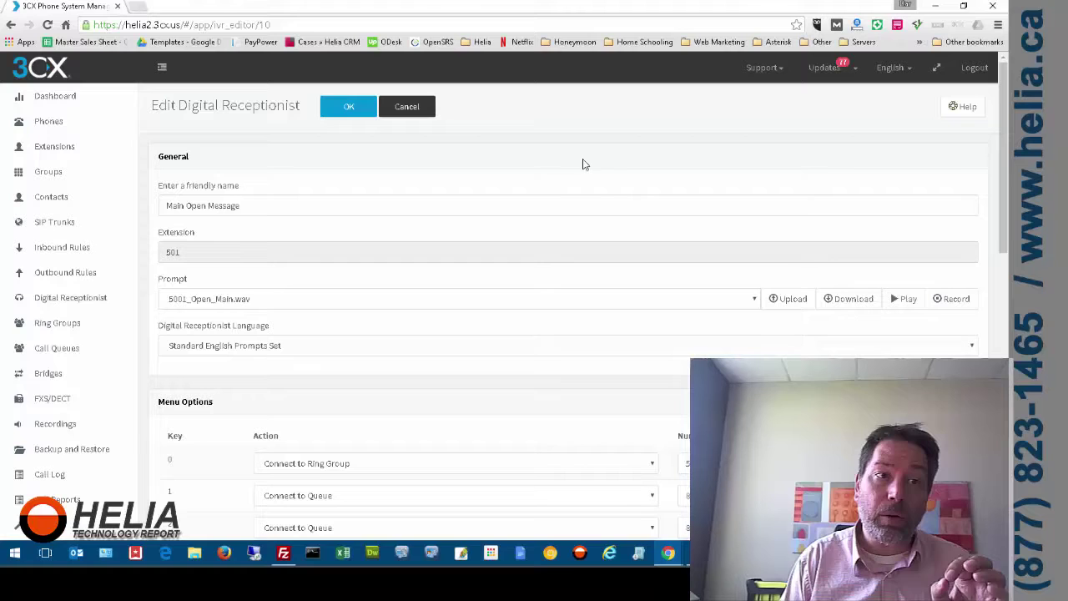
click(409, 108)
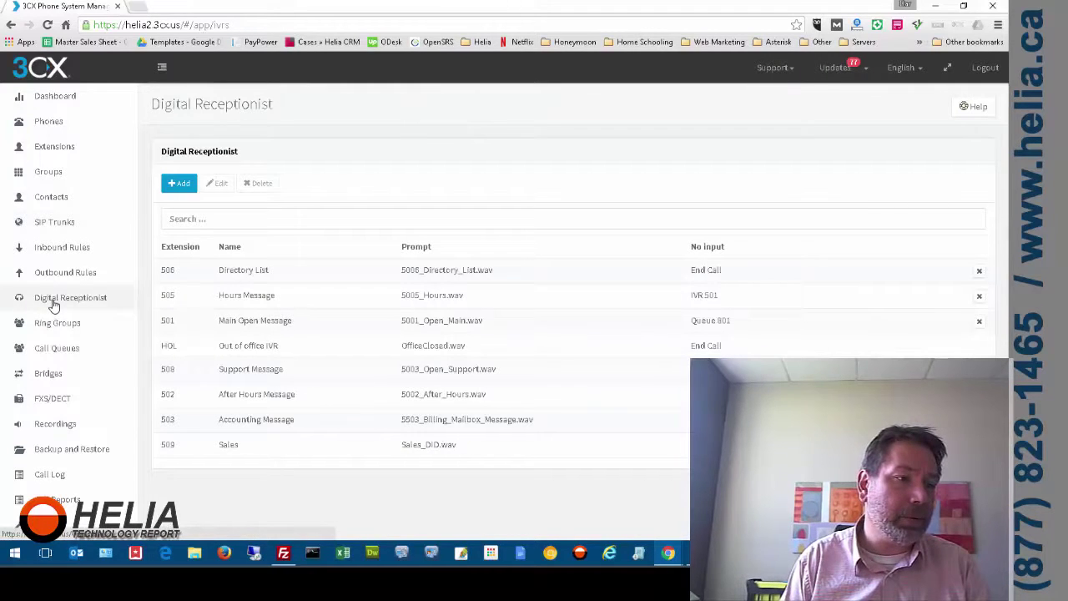
Add a digital receptionist with the friendly name "Emergency Support Message" and extension 514
click(182, 185)
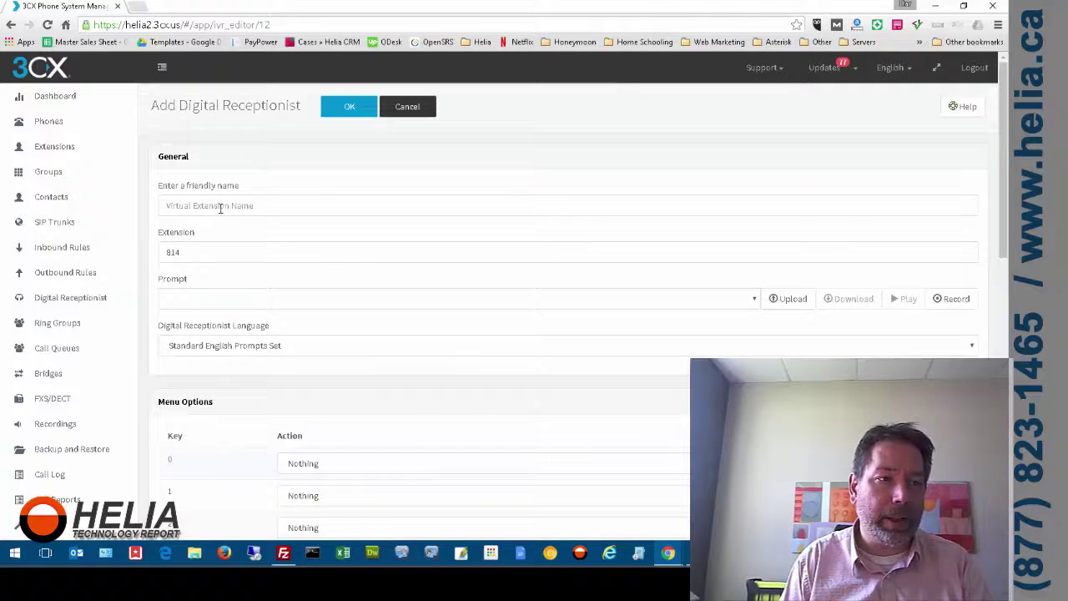
click(222, 205)
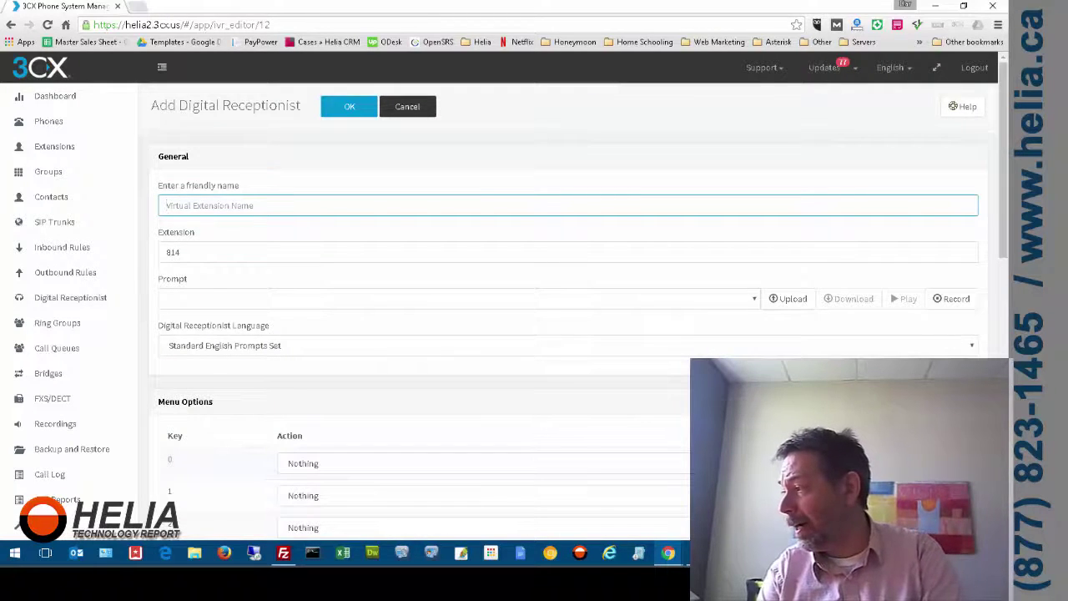
text(Emergency Support Message)
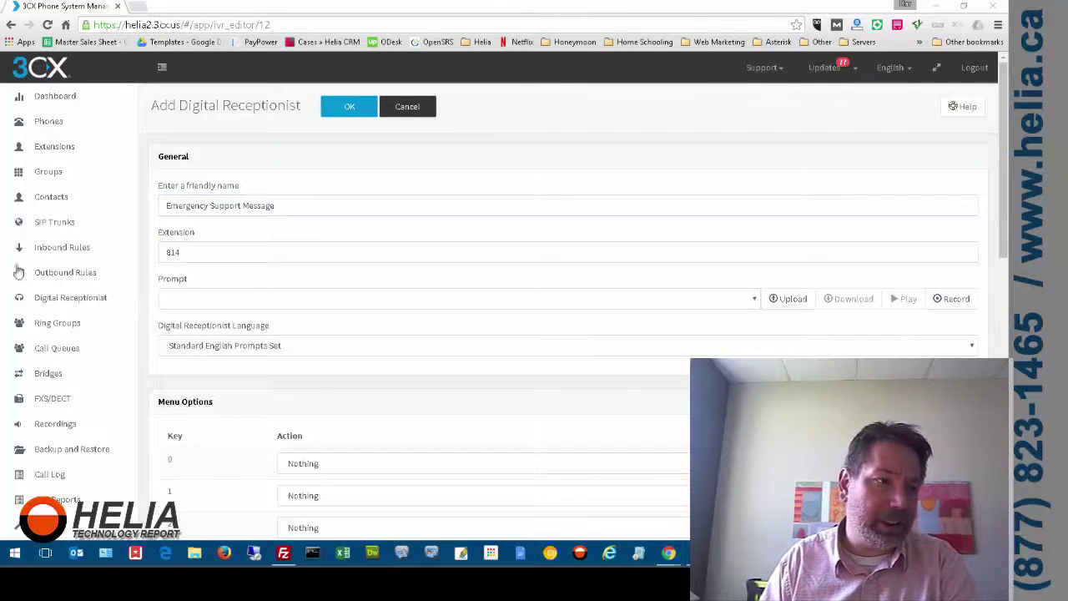
click(251, 250)
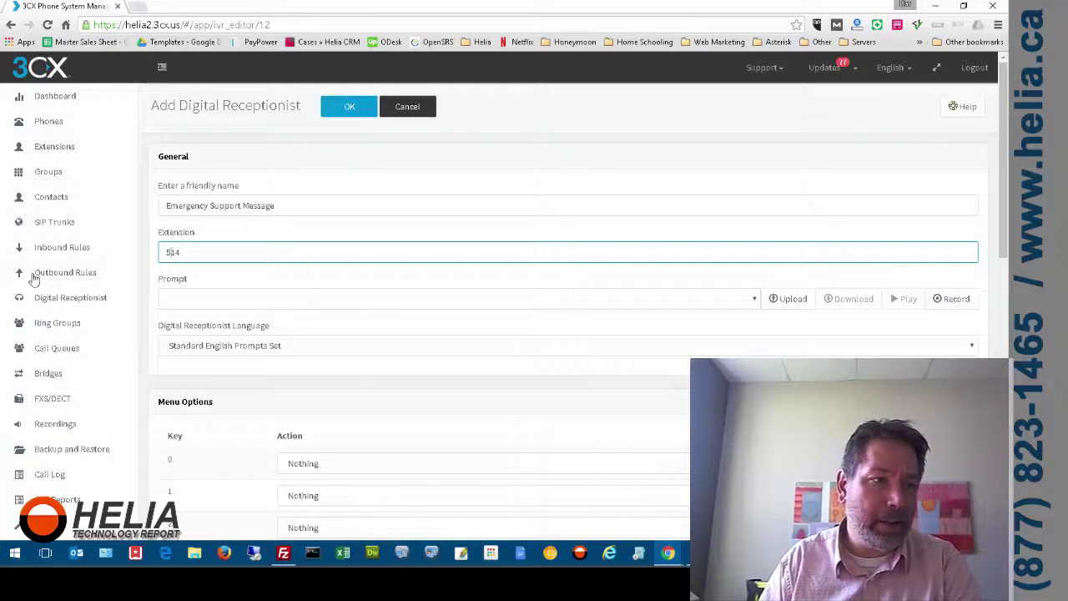
Record a new prompt file named "Emergency Support Message - Example.wav" for the receptionist through phone extension 200
click(754, 299)
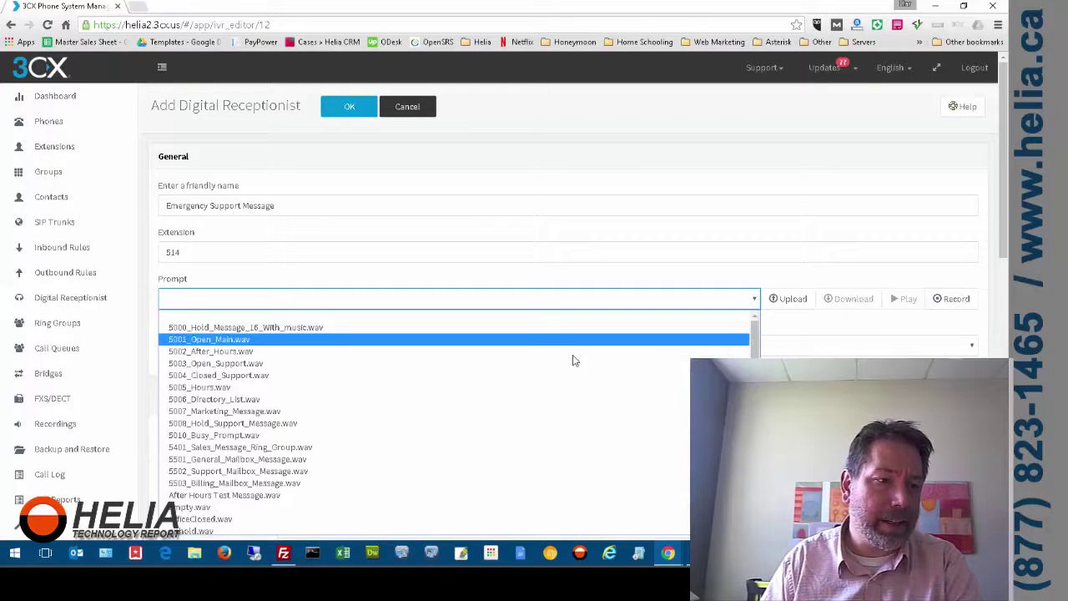
click(596, 248)
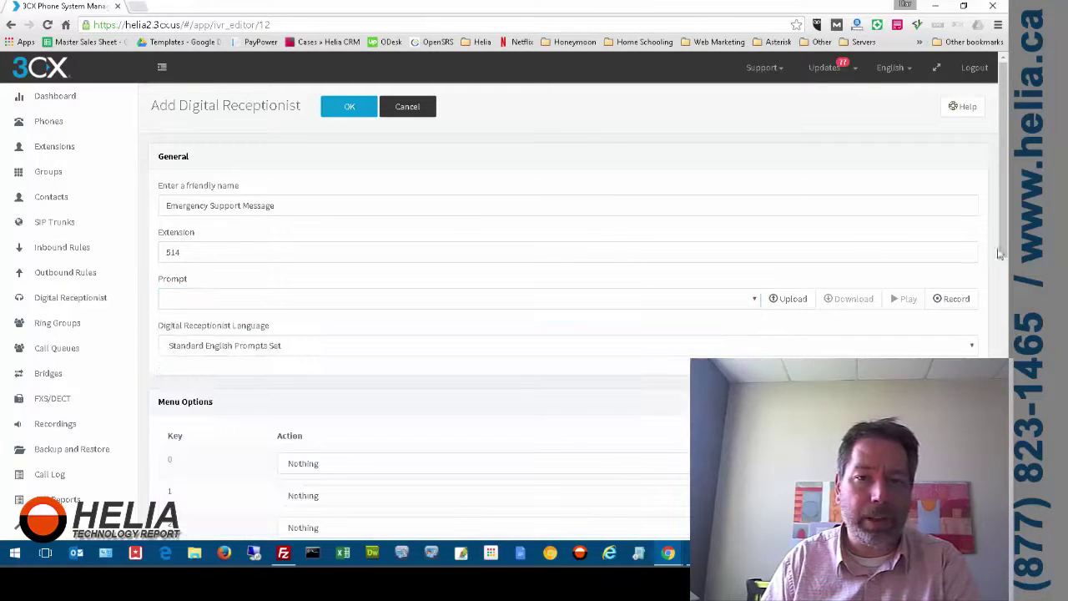
click(948, 301)
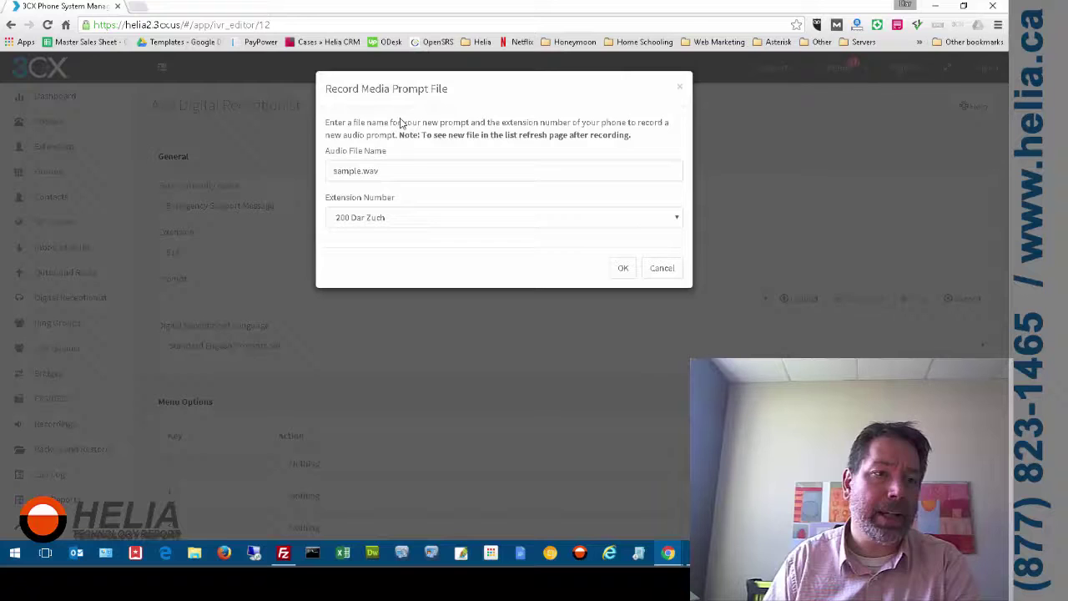
click(400, 170)
key(ctrl+a)
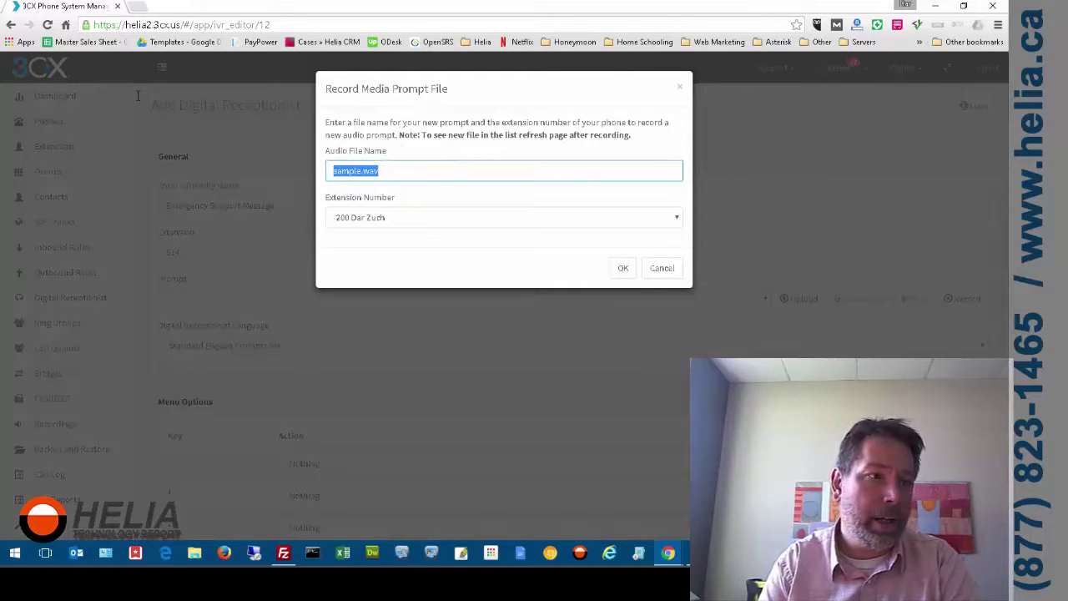
text(Emerg)
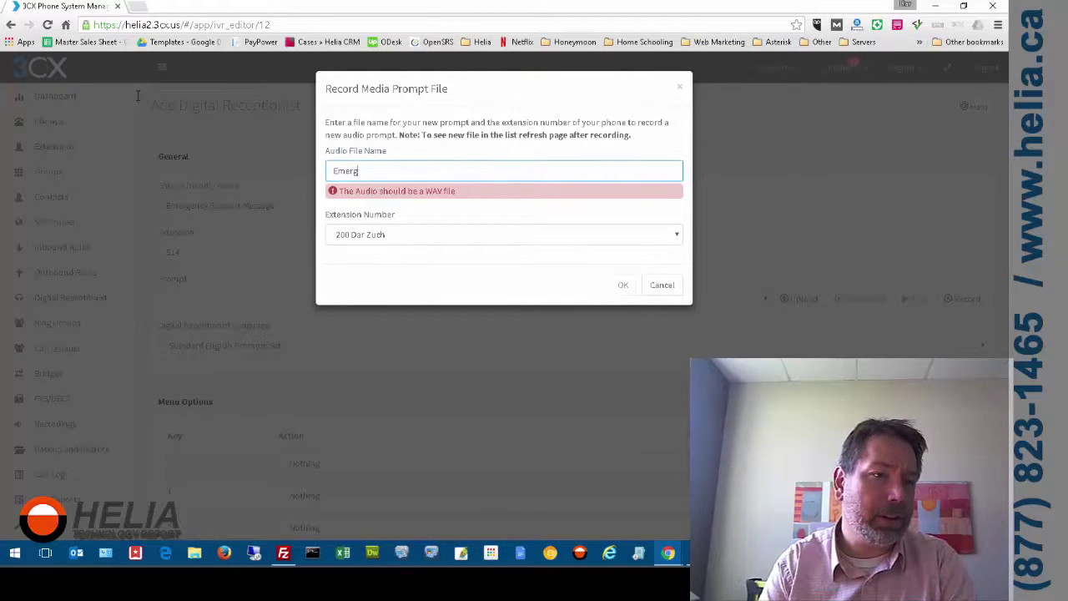
text(ency Sup)
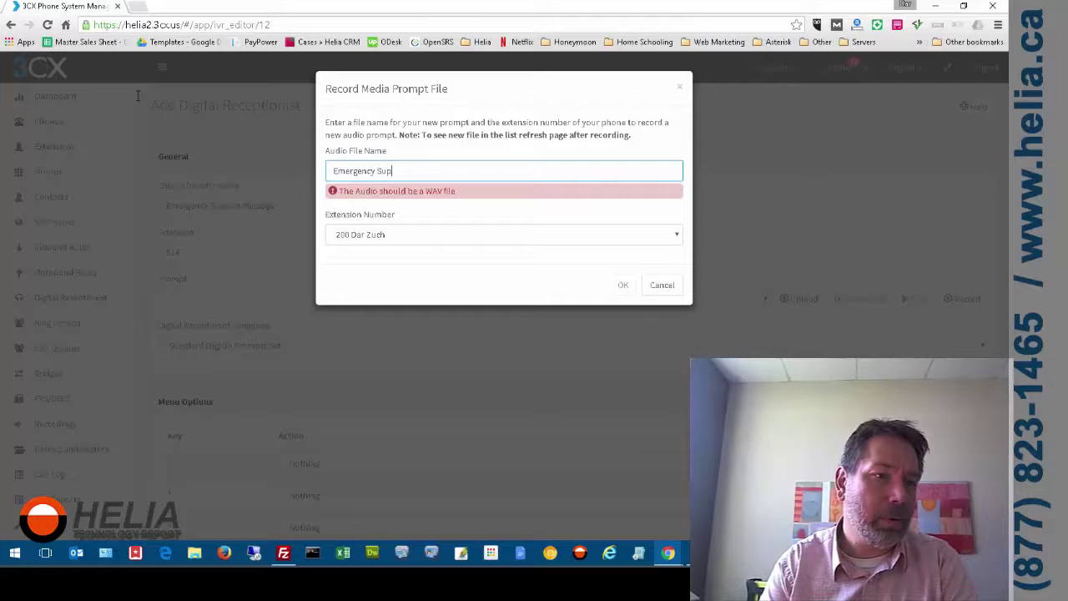
text(port Message)
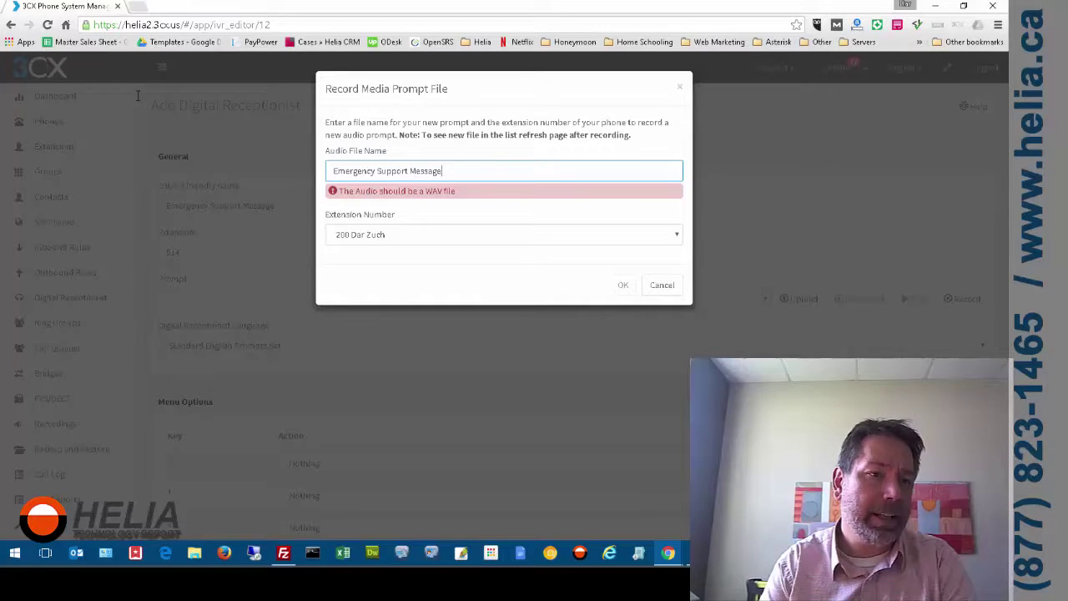
text(mple)
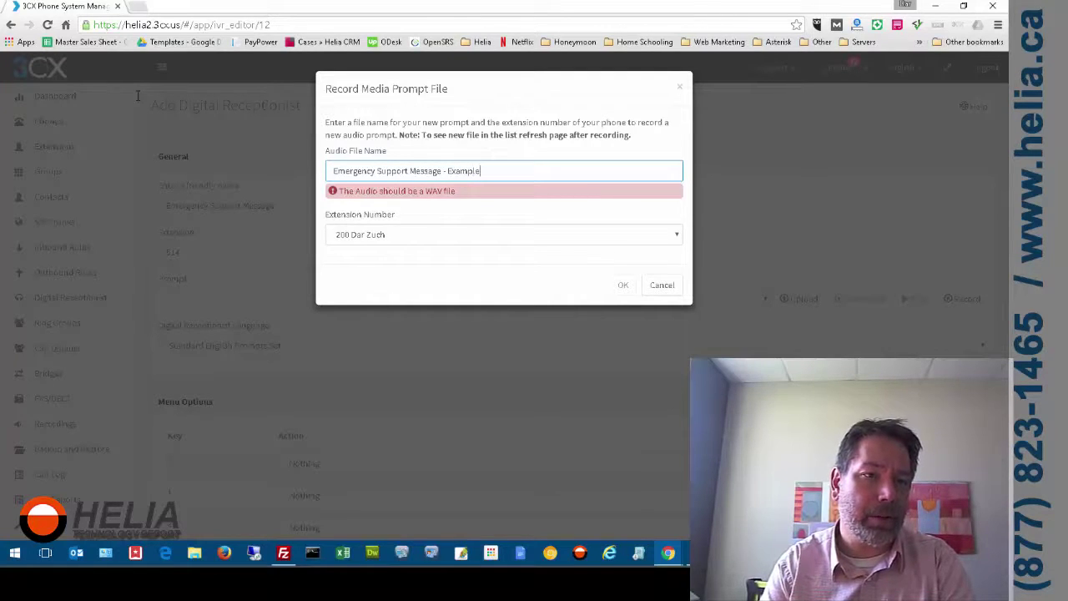
text(.wav)
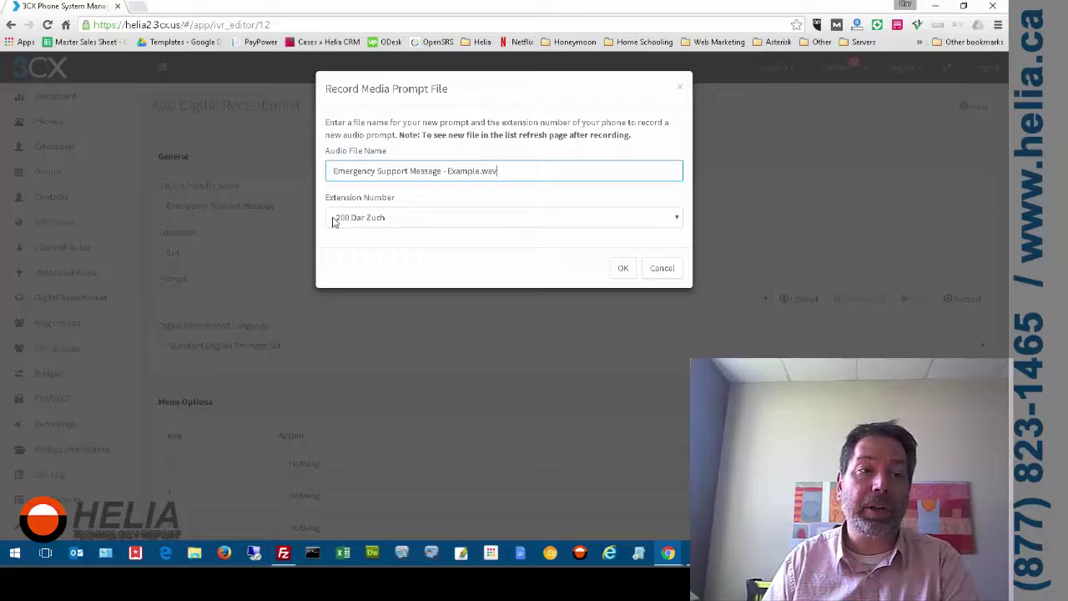
click(622, 274)
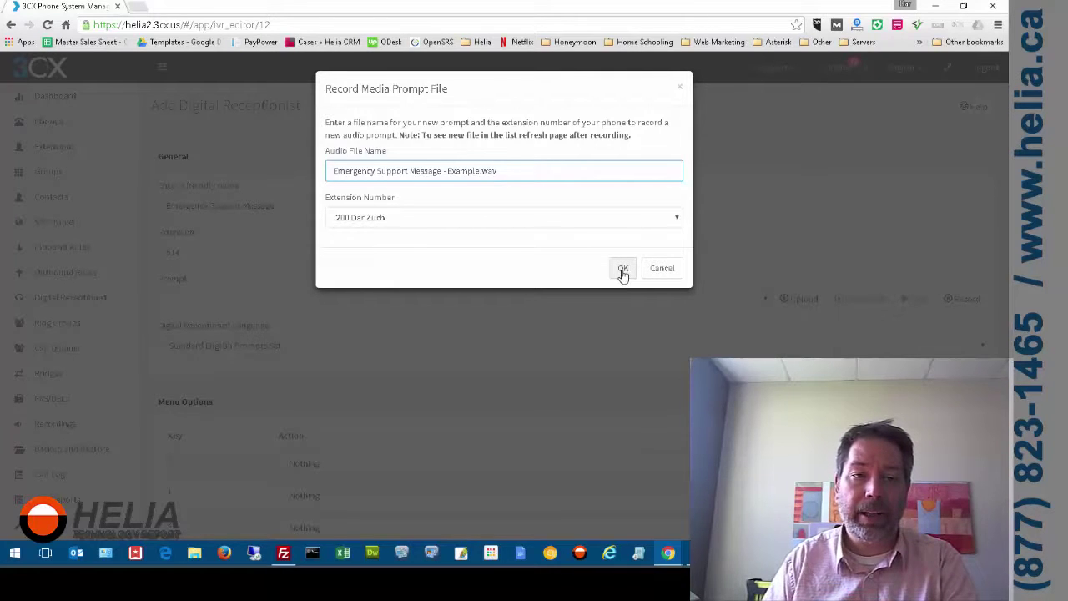
click(623, 270)
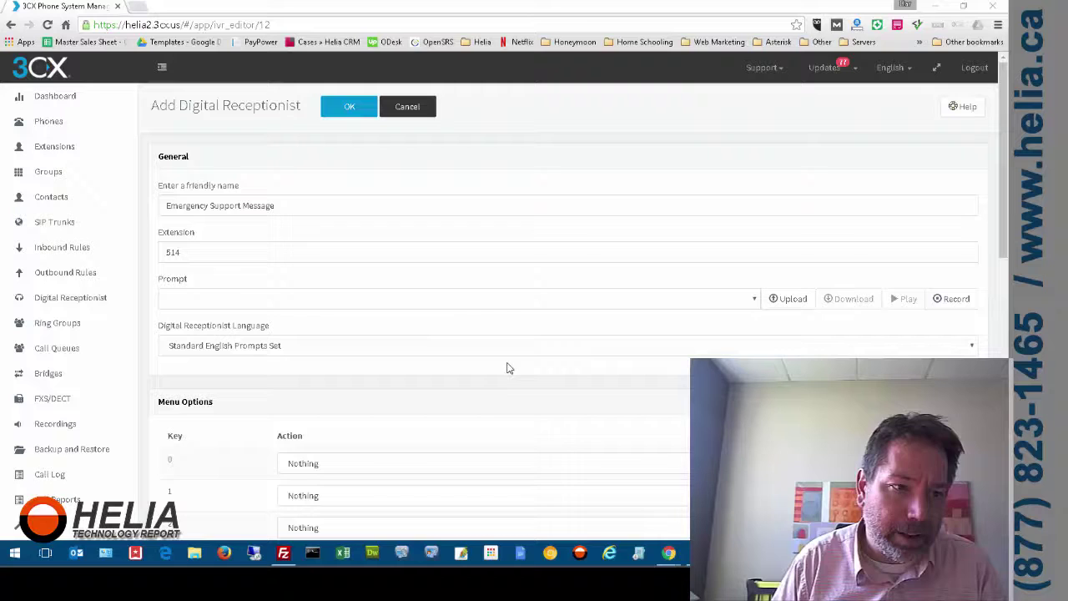
Refresh the page to reload the prompt list and assign "Emergency Support Message - Example.wav" as the receptionist's prompt
click(451, 301)
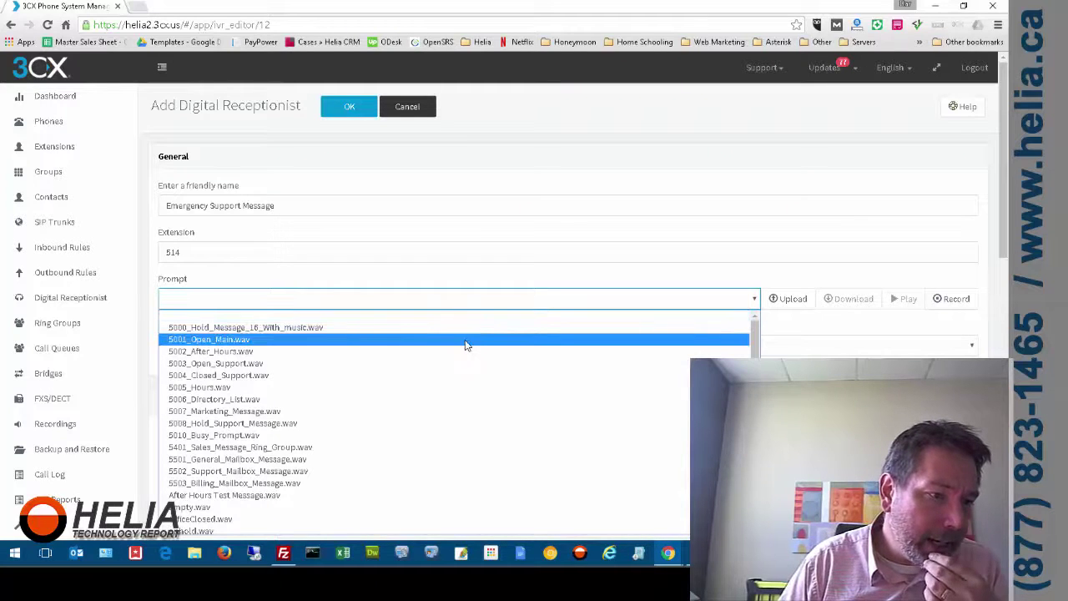
scroll(457, 367, down, 1)
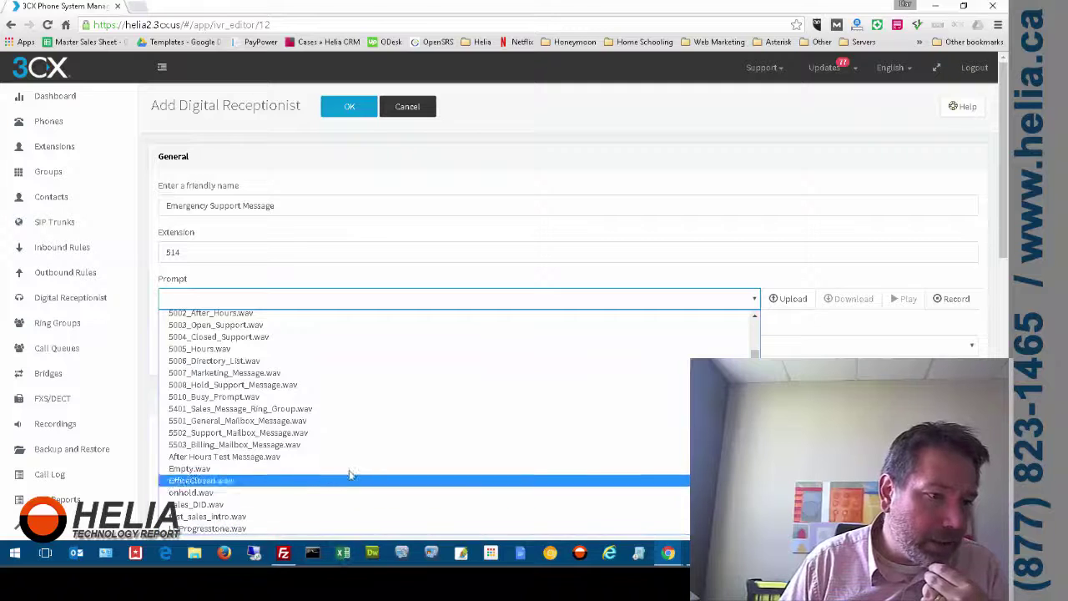
click(447, 176)
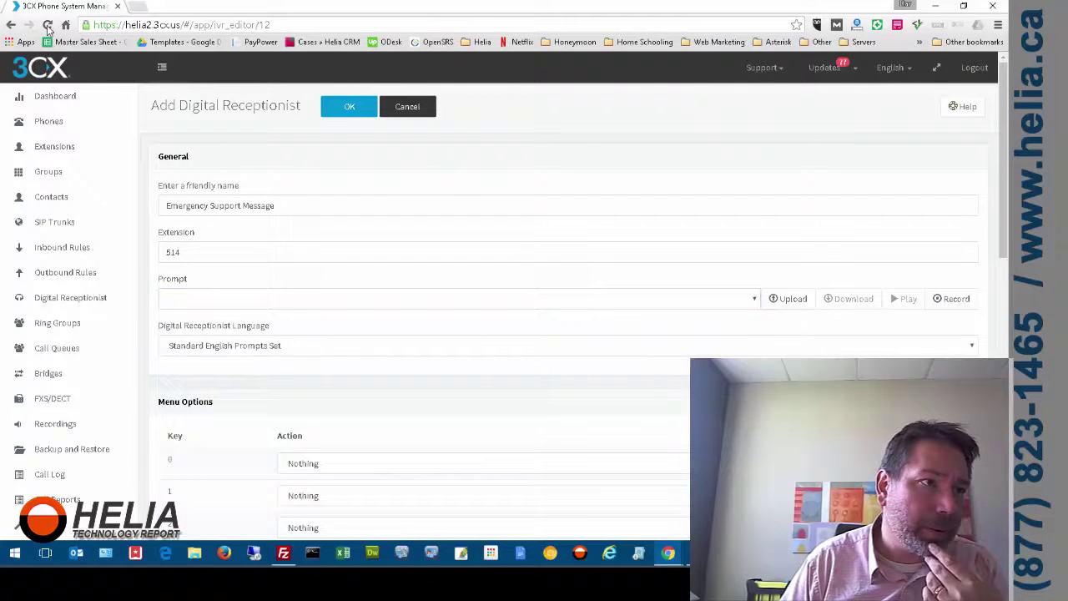
key(F5)
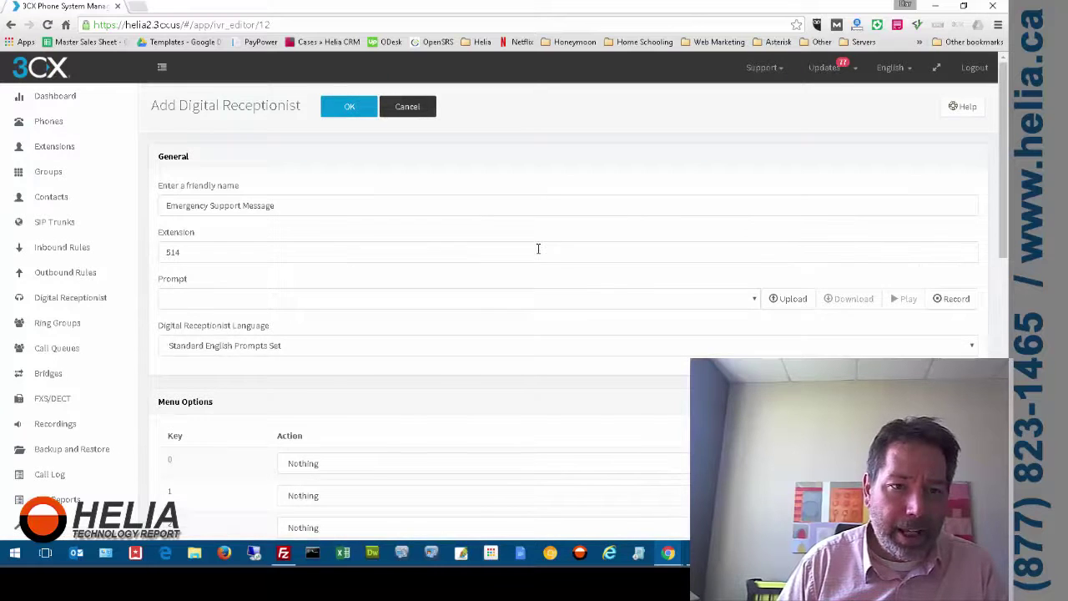
click(624, 299)
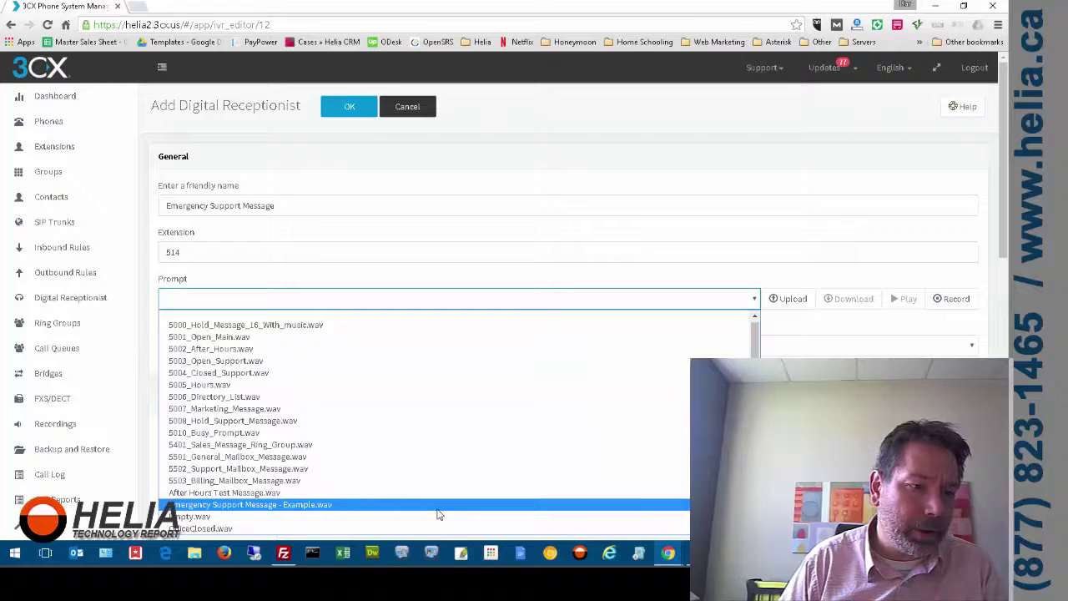
click(438, 505)
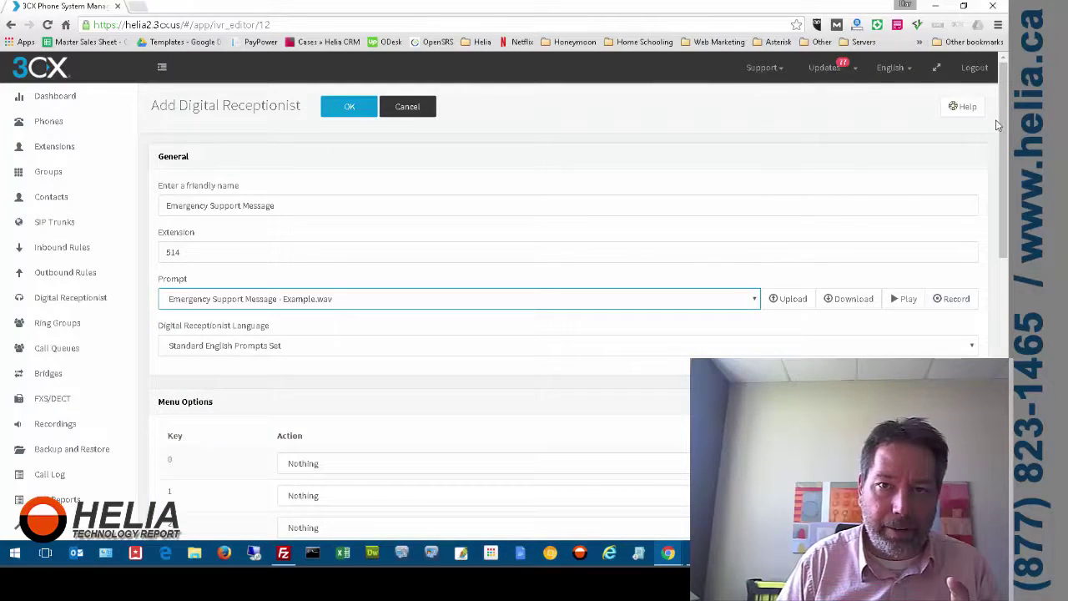
Set the action for key 1 in the Emergency Support Message menu options to Connect to Extension
scroll(1004, 209, down, 1)
scroll(1004, 209, down, 8)
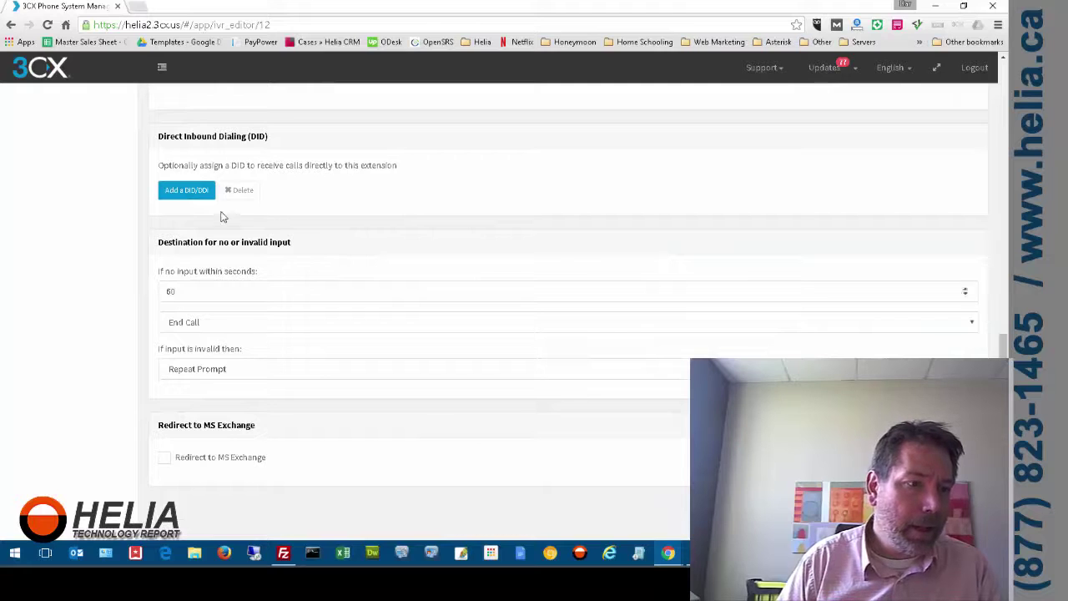
scroll(643, 320, up, 9)
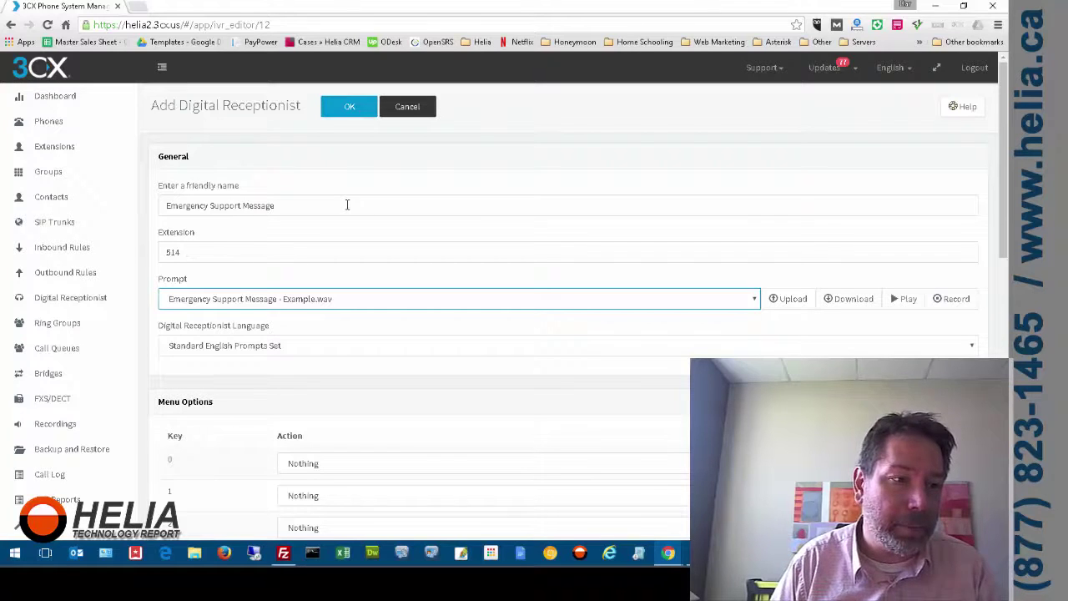
scroll(459, 309, down, 2)
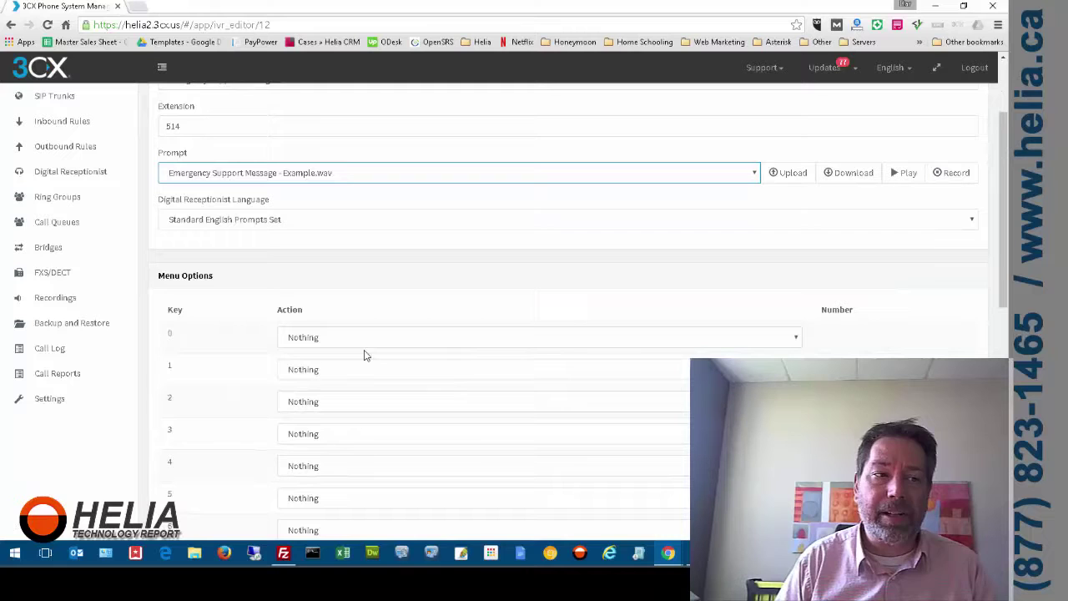
click(331, 373)
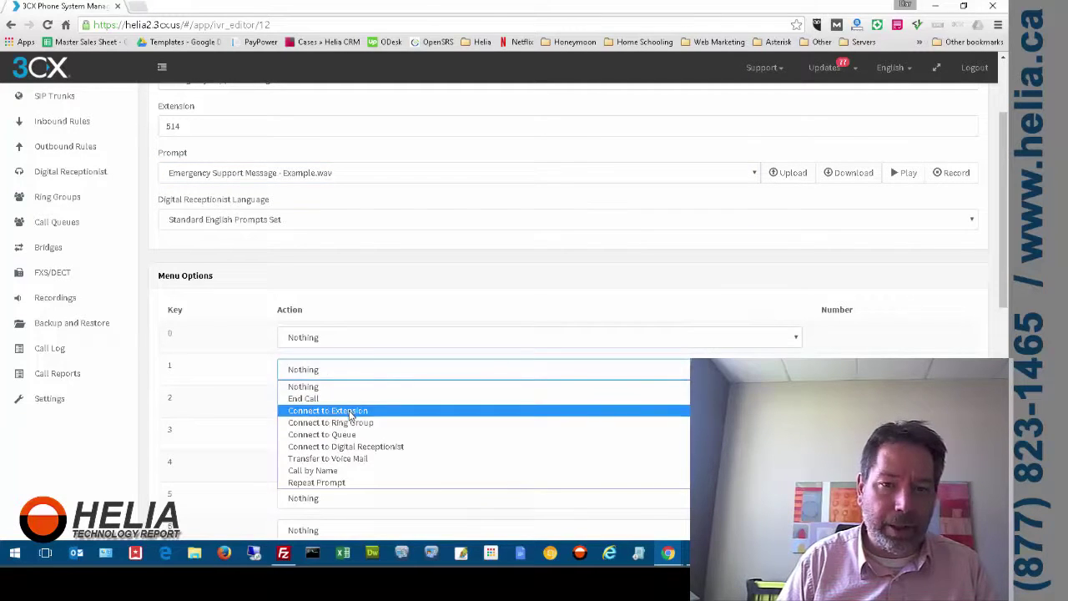
click(351, 411)
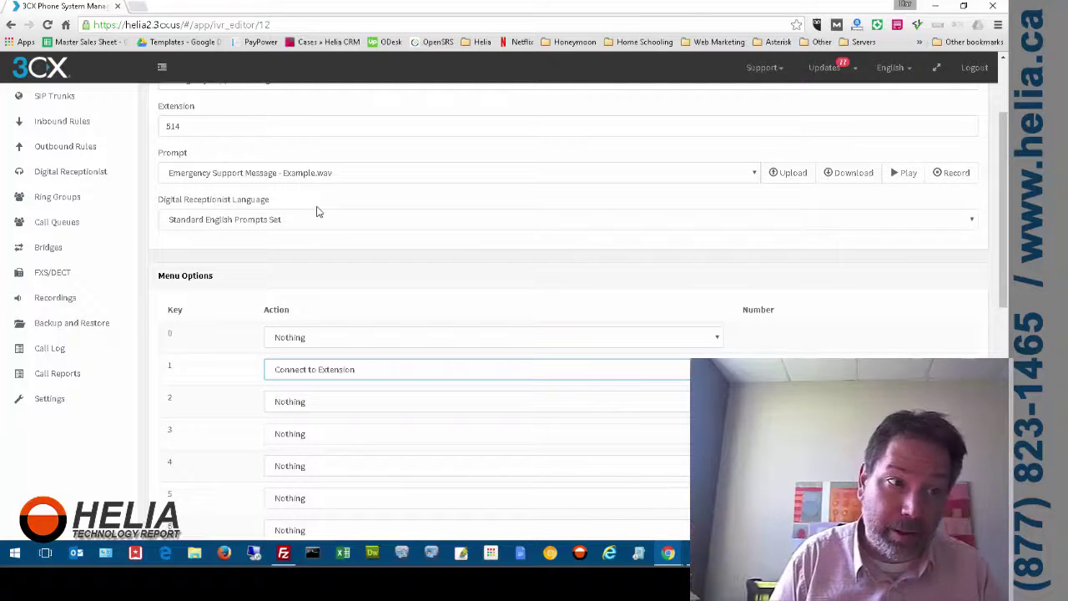
Route invalid input to the digital receptionist "IVR 501 Main Open Message" and save the Emergency Support Message receptionist
scroll(501, 234, down, 4)
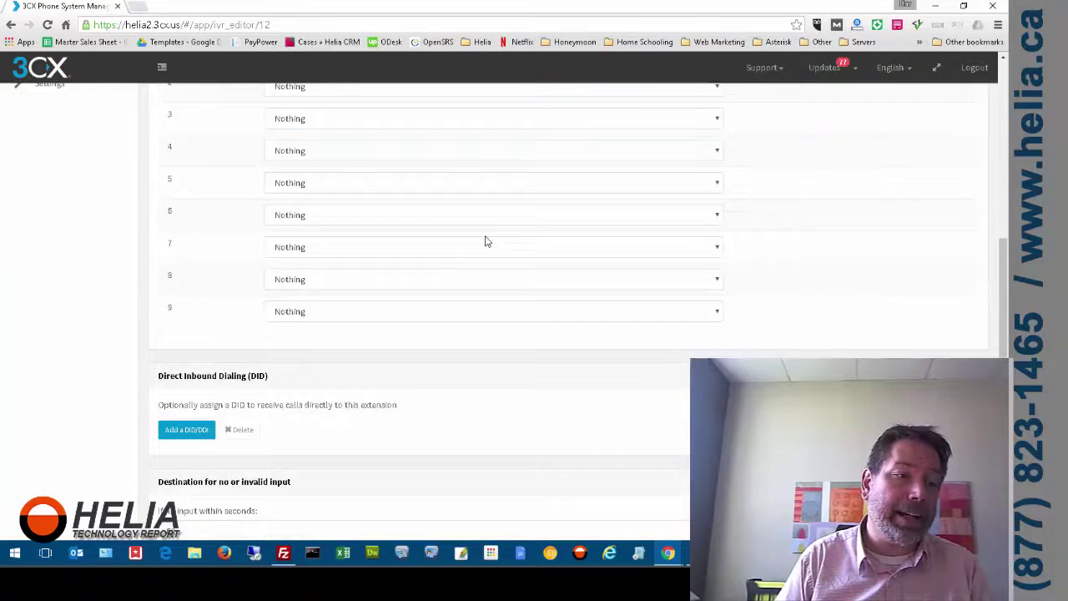
scroll(445, 276, down, 3)
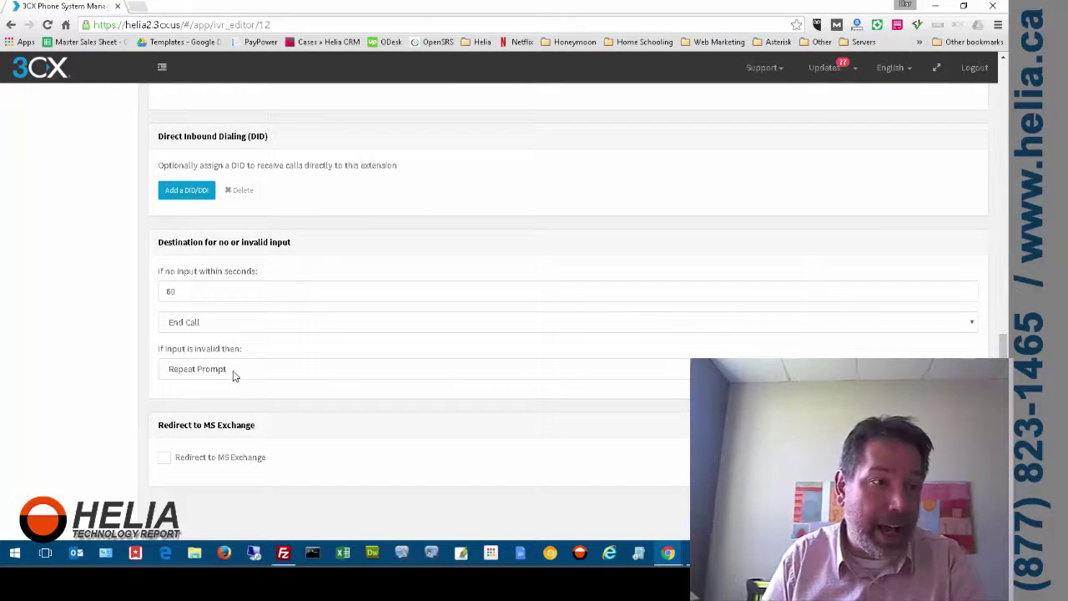
click(235, 376)
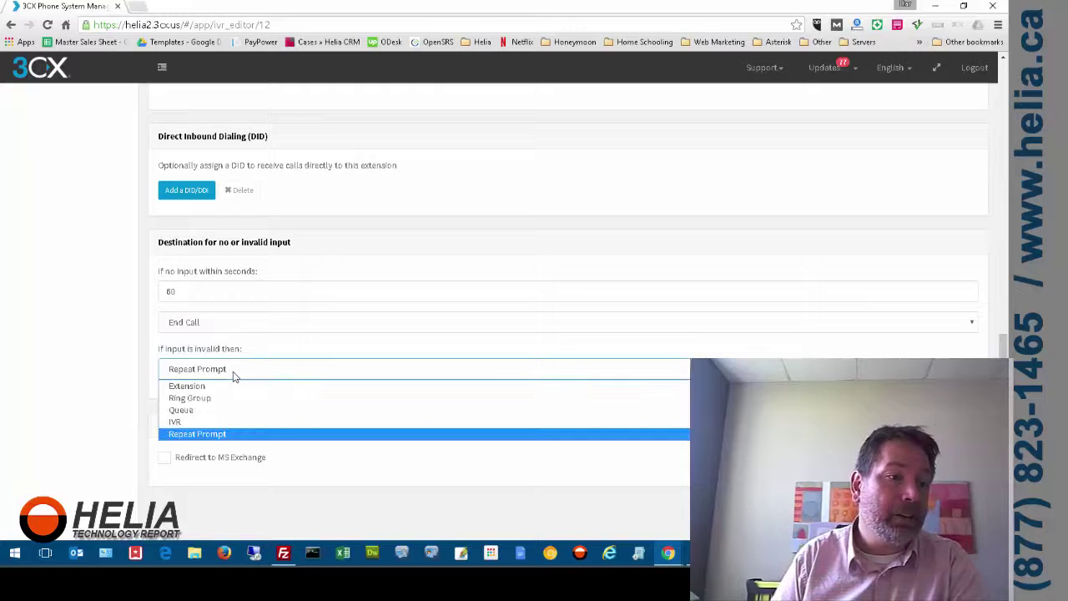
click(190, 424)
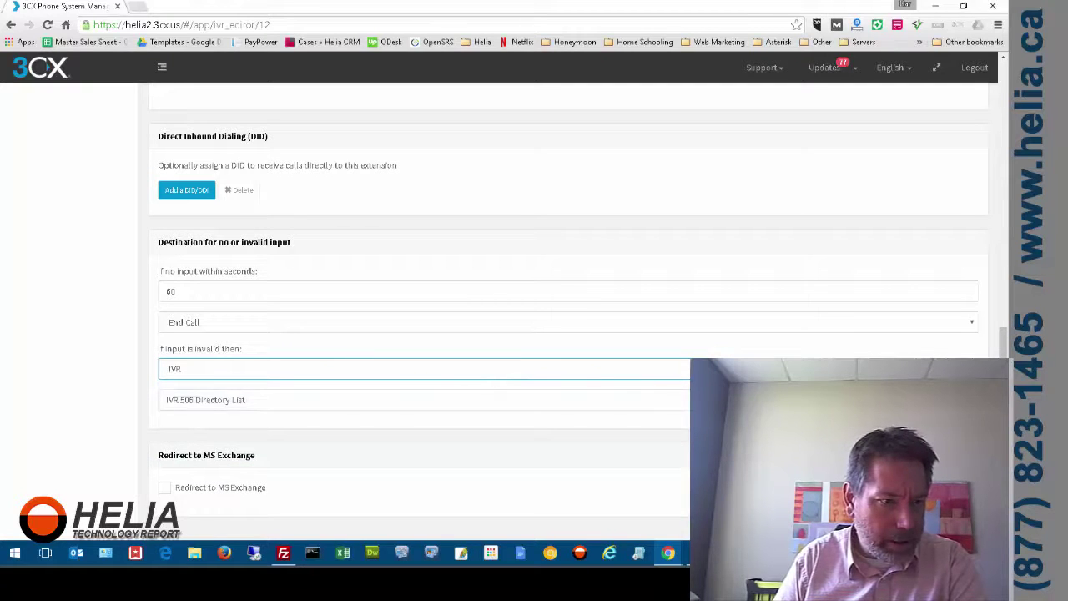
click(564, 404)
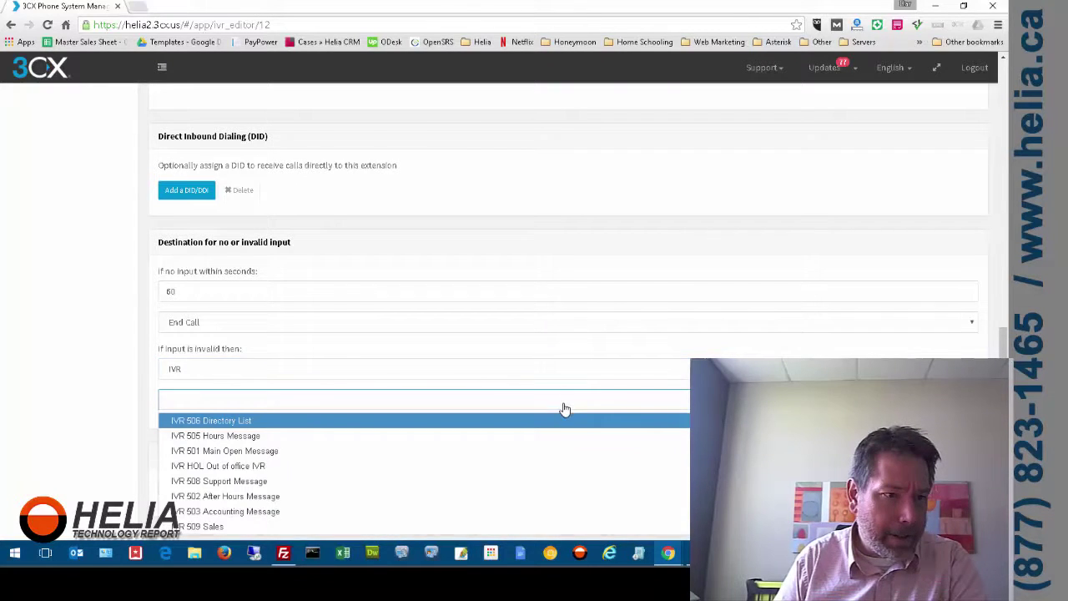
click(221, 451)
scroll(558, 270, up, 1)
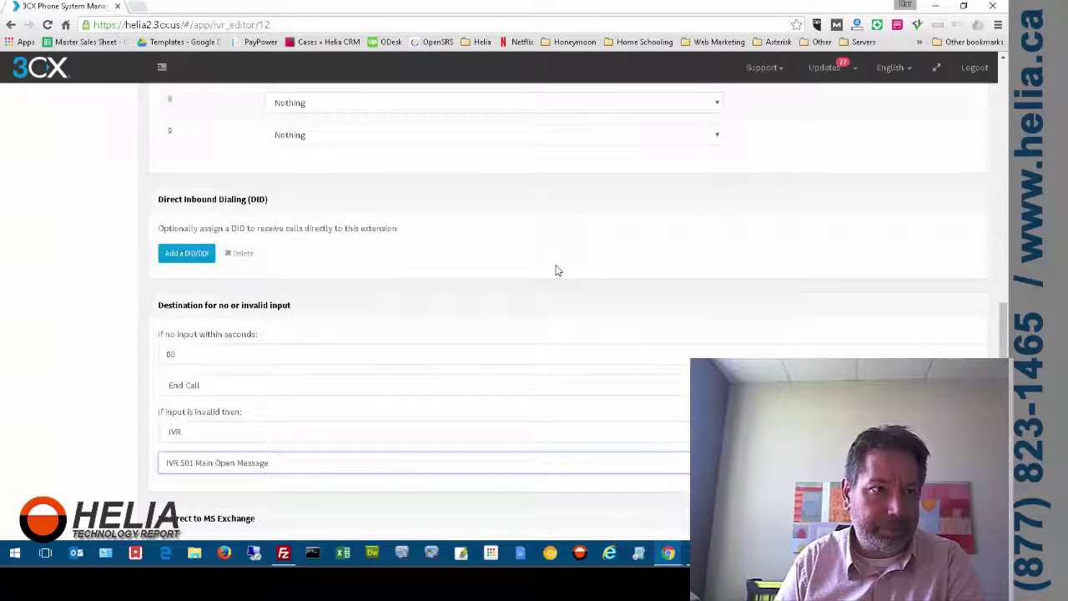
scroll(276, 172, up, 10)
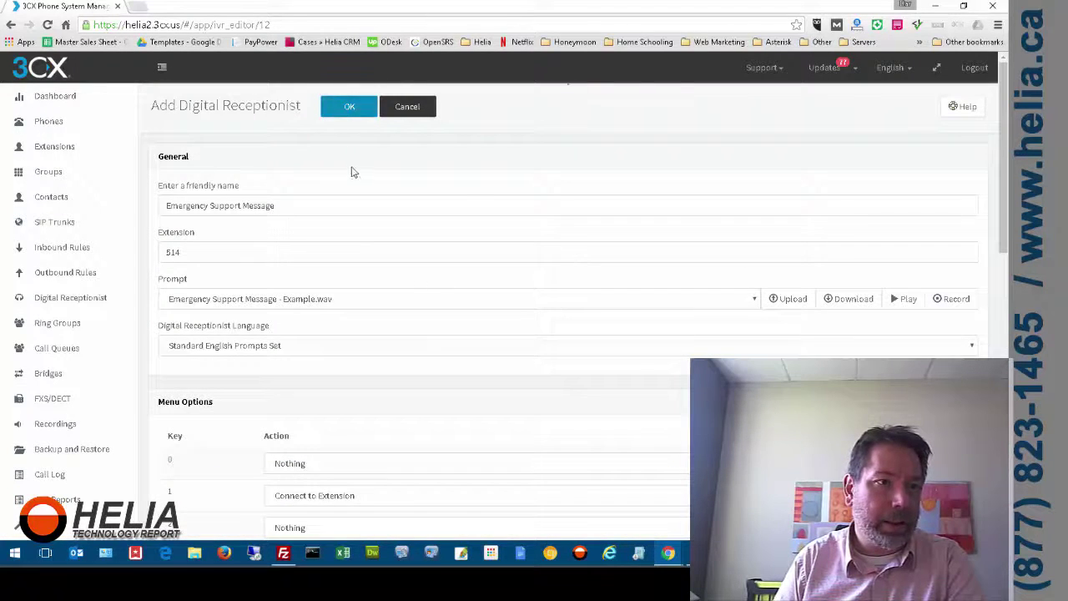
click(349, 106)
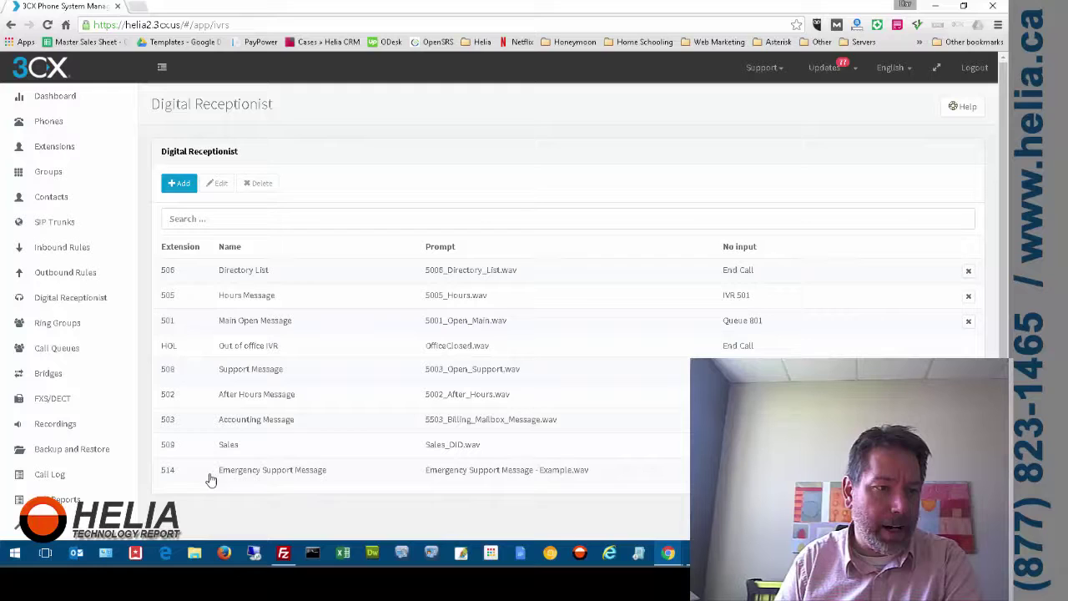
Edit the Main Open Message receptionist so that key 8 connects to the digital receptionist "IVR 514 Emergency Support Message"
click(270, 330)
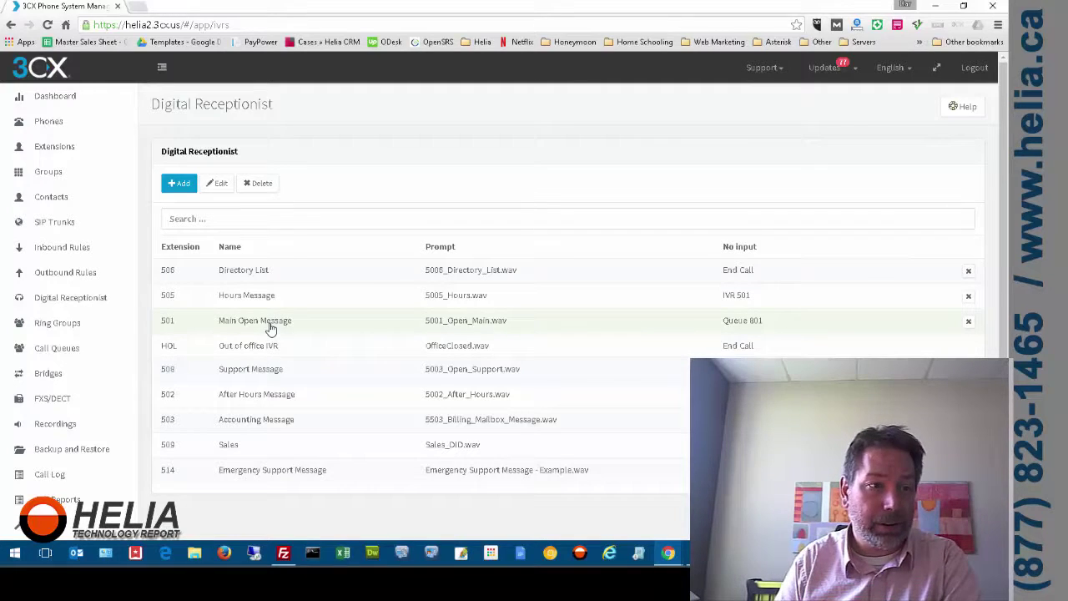
double_click(269, 329)
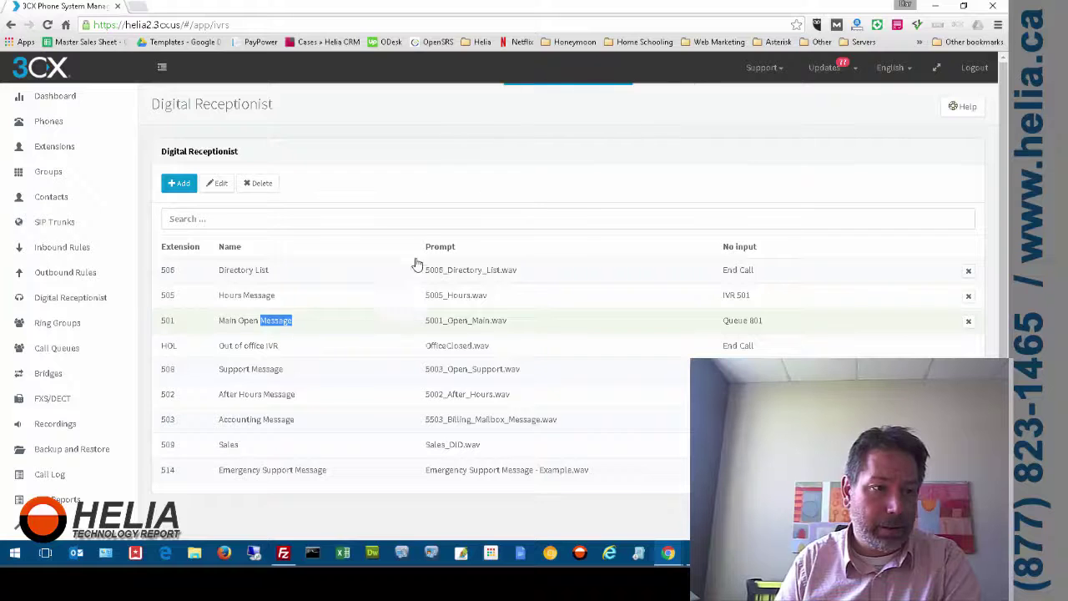
scroll(353, 292, down, 5)
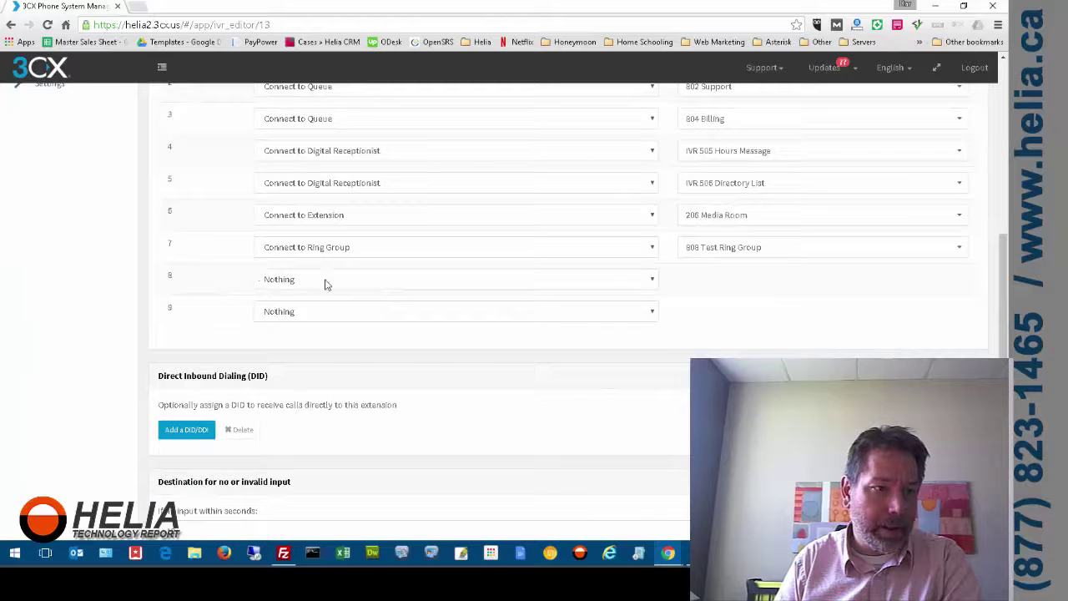
click(291, 281)
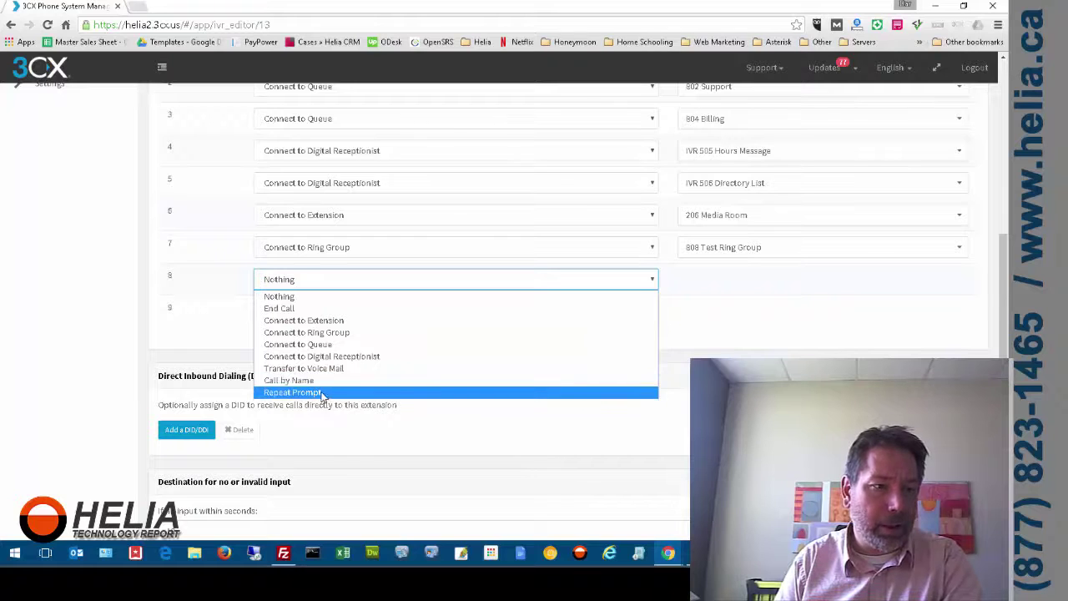
click(354, 357)
click(722, 282)
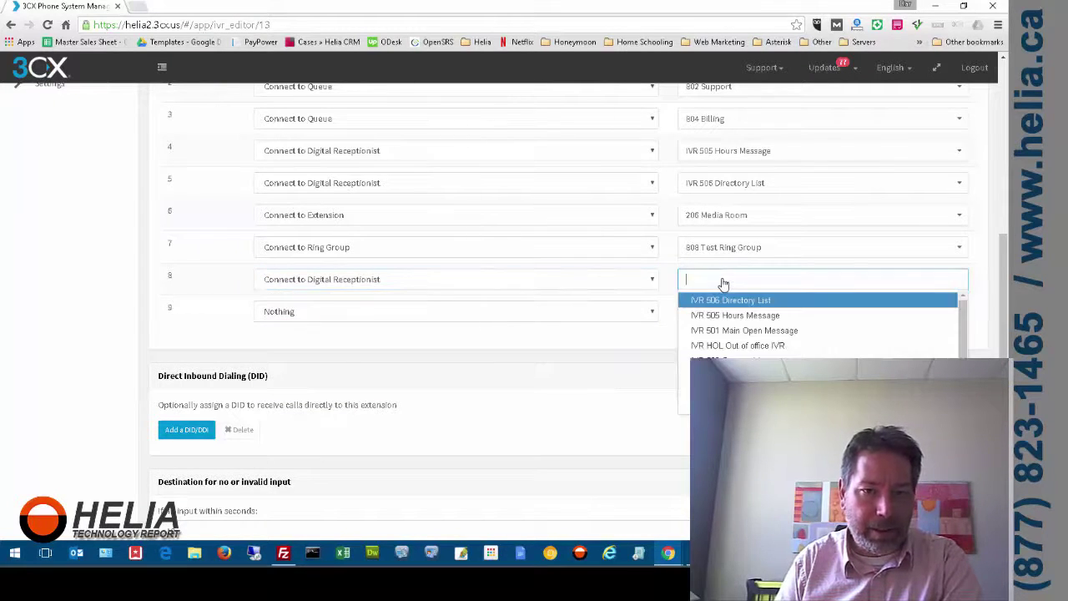
scroll(746, 346, down, 1)
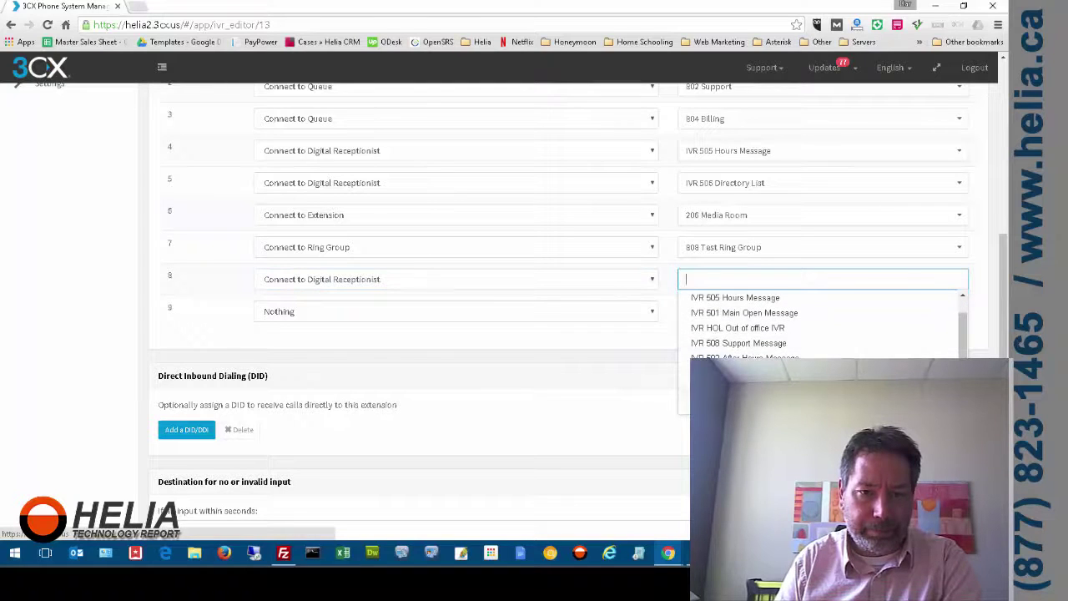
click(734, 373)
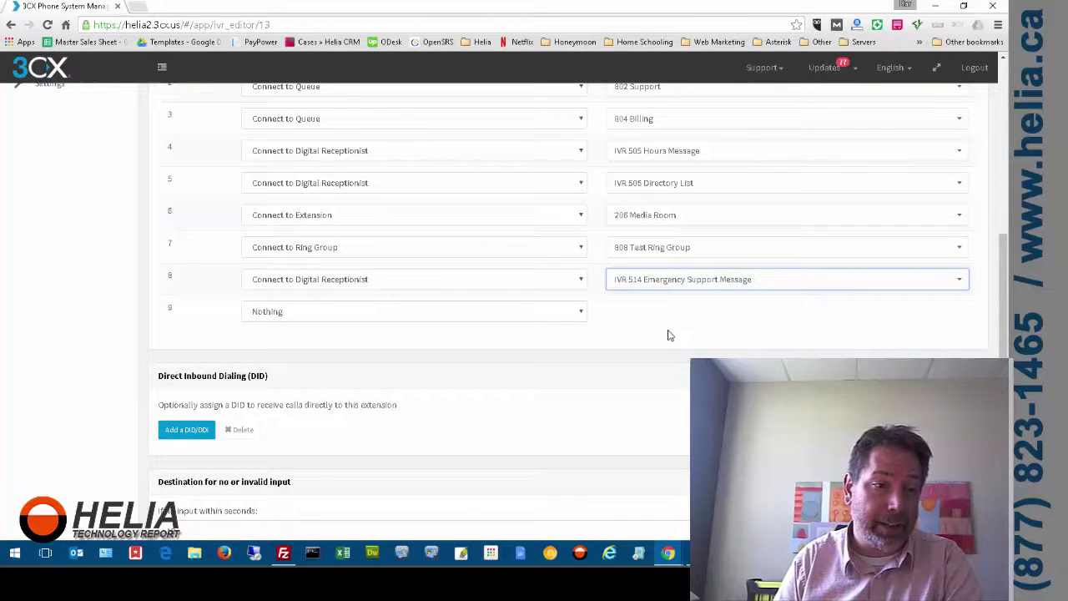
scroll(631, 392, down, 3)
scroll(508, 393, up, 12)
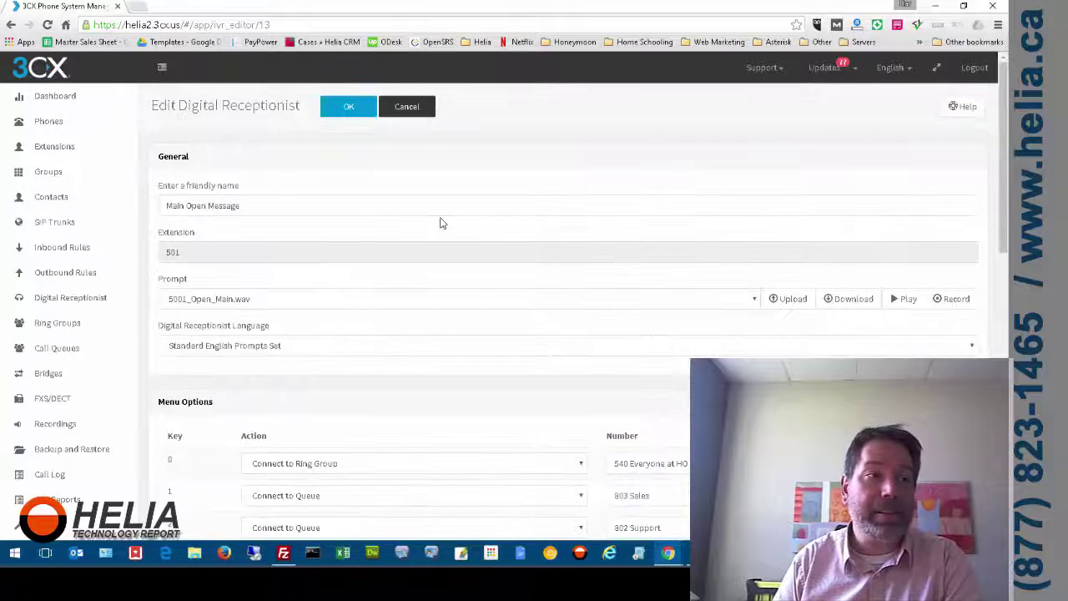